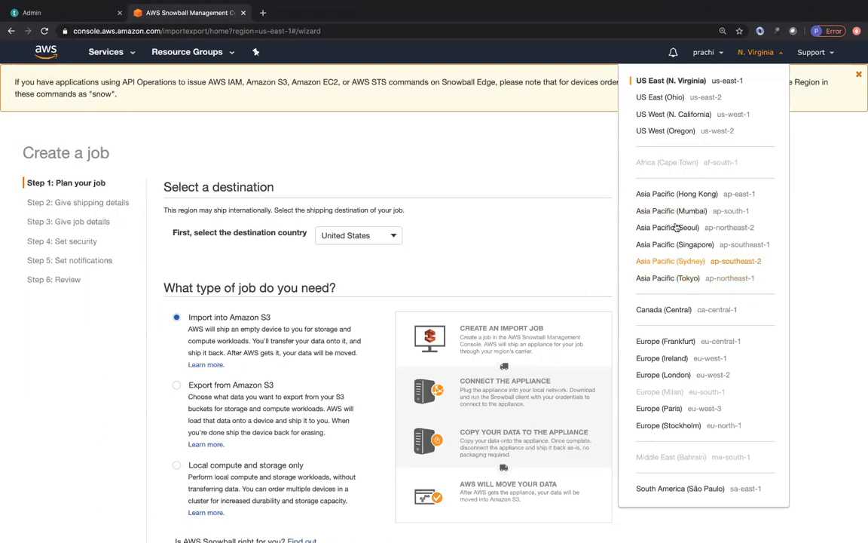
Step: Look through the export and local compute job types, choose Import into Amazon S3, and continue to the shipping details
{"action": "left_click", "coordinate": [560, 225]}
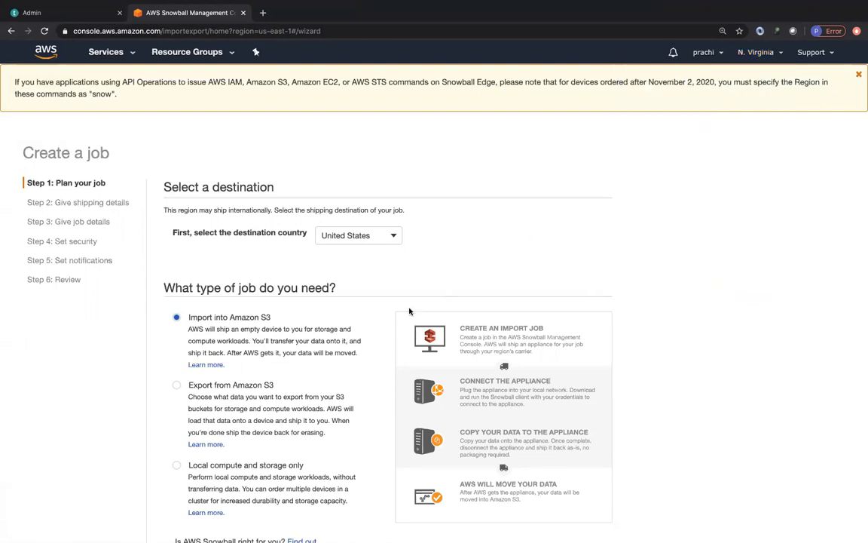
{"action": "scroll", "coordinate": [409, 310], "scroll_direction": "down", "scroll_amount": 3}
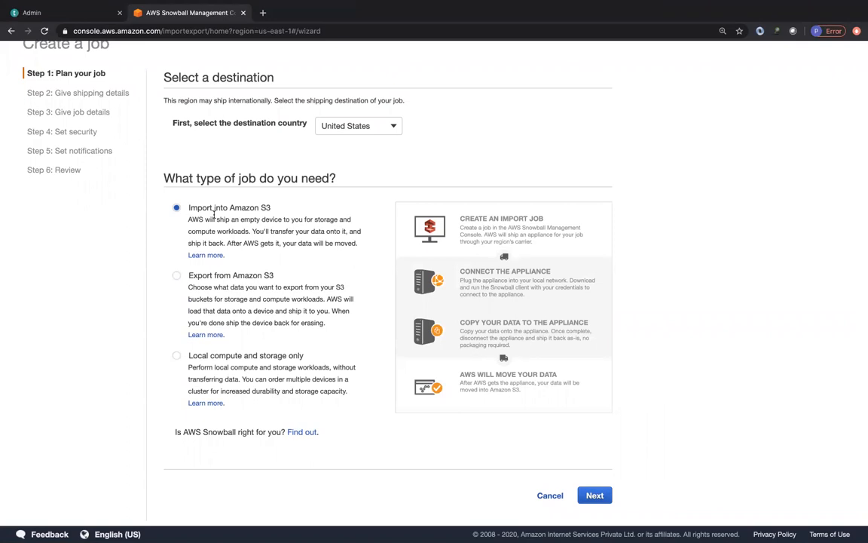
{"action": "left_click", "coordinate": [223, 280]}
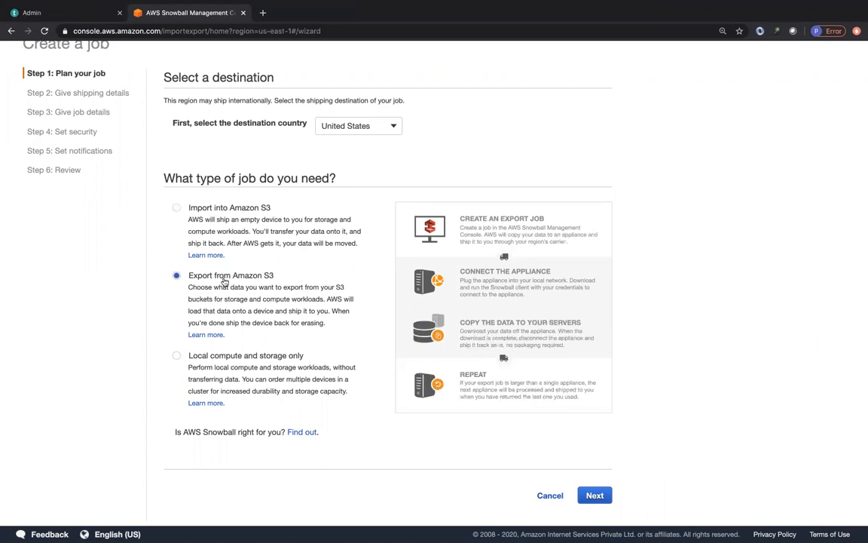
{"action": "left_click", "coordinate": [232, 357]}
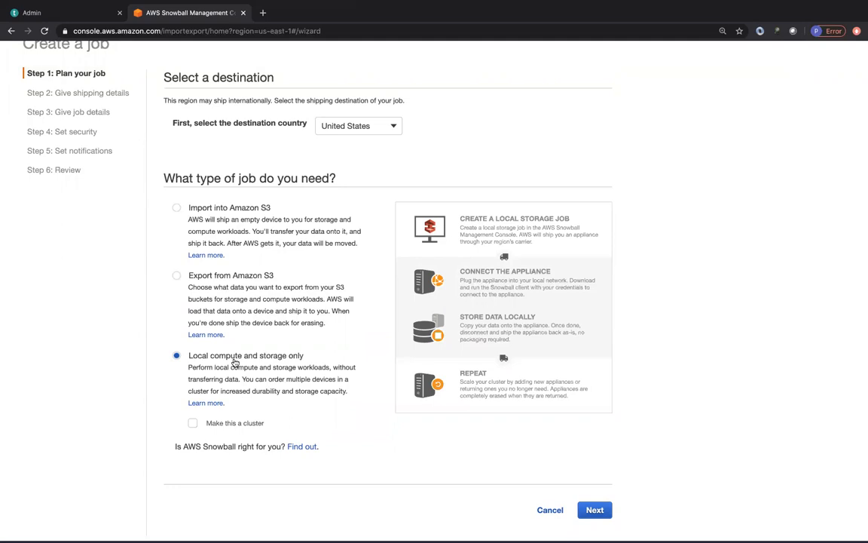
{"action": "left_click", "coordinate": [179, 204]}
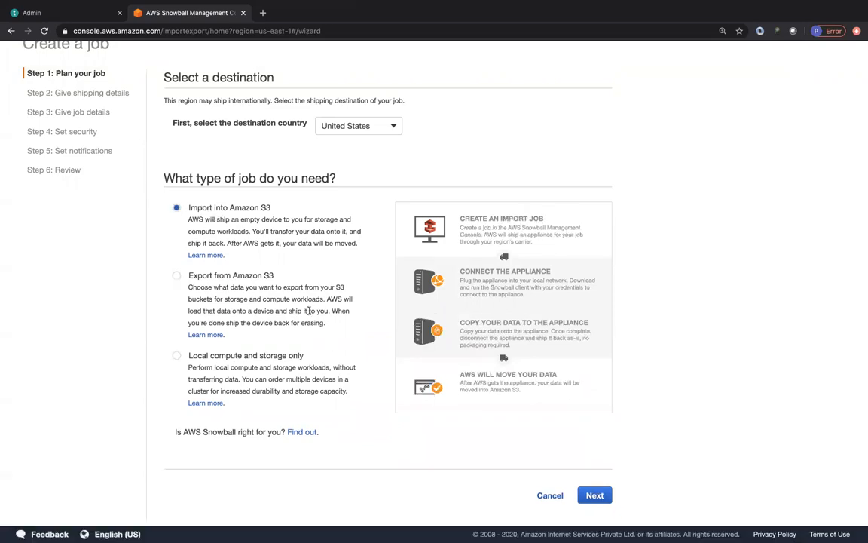
{"action": "left_click", "coordinate": [594, 496]}
Step: Fill in the new shipping address form with the saved contact's name, address and phone details
{"action": "scroll", "coordinate": [326, 269], "scroll_direction": "down", "scroll_amount": 3}
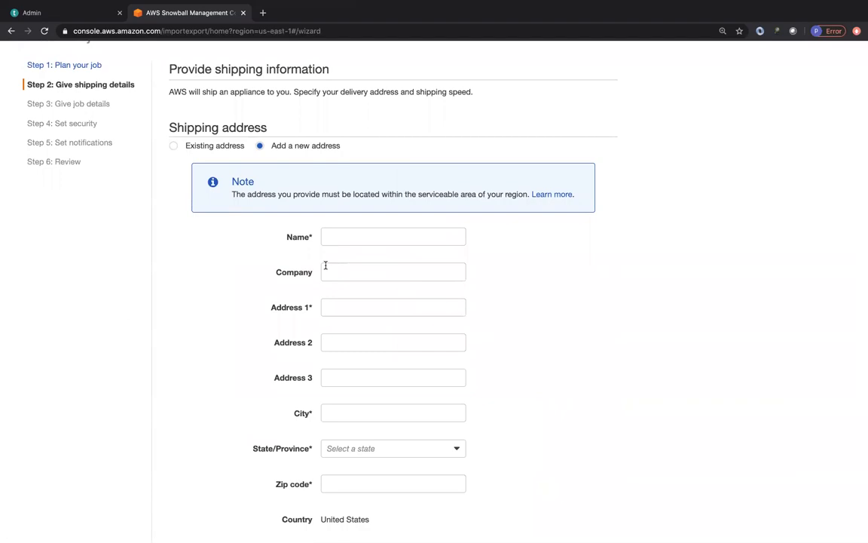
{"action": "left_click", "coordinate": [346, 235]}
{"action": "left_click", "coordinate": [350, 260]}
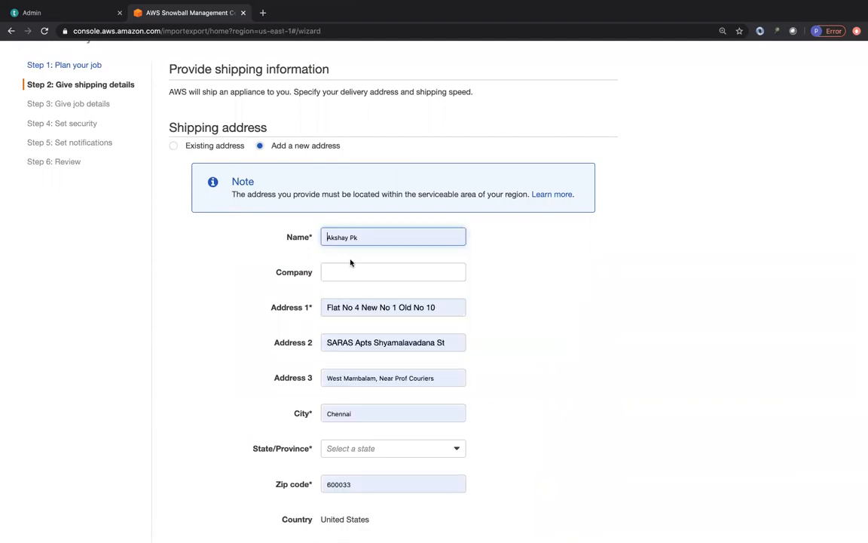
Step: Shorten the three shipping address lines by deleting the trailing part of each one
{"action": "scroll", "coordinate": [357, 309], "scroll_direction": "down", "scroll_amount": 2}
{"action": "left_click_drag", "start_coordinate": [450, 276], "coordinate": [370, 276]}
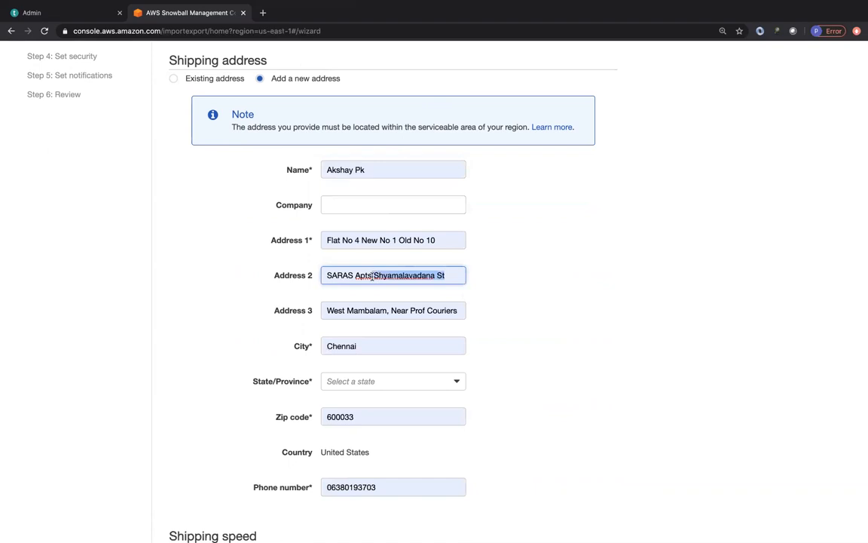
{"action": "key", "text": "BackSpace"}
{"action": "left_click", "coordinate": [438, 239]}
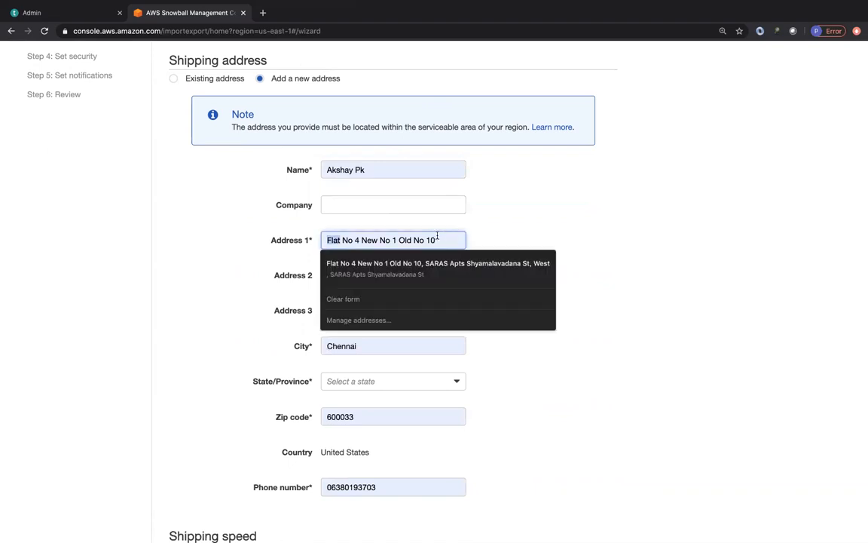
{"action": "left_click_drag", "start_coordinate": [436, 239], "coordinate": [390, 240]}
{"action": "key", "text": "BackSpace"}
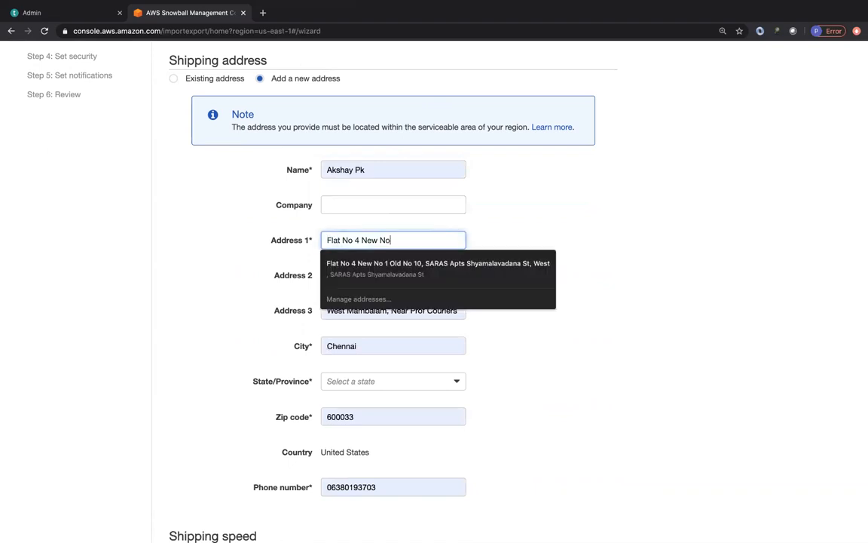
{"action": "left_click", "coordinate": [453, 311]}
{"action": "left_click_drag", "start_coordinate": [453, 310], "coordinate": [388, 311]}
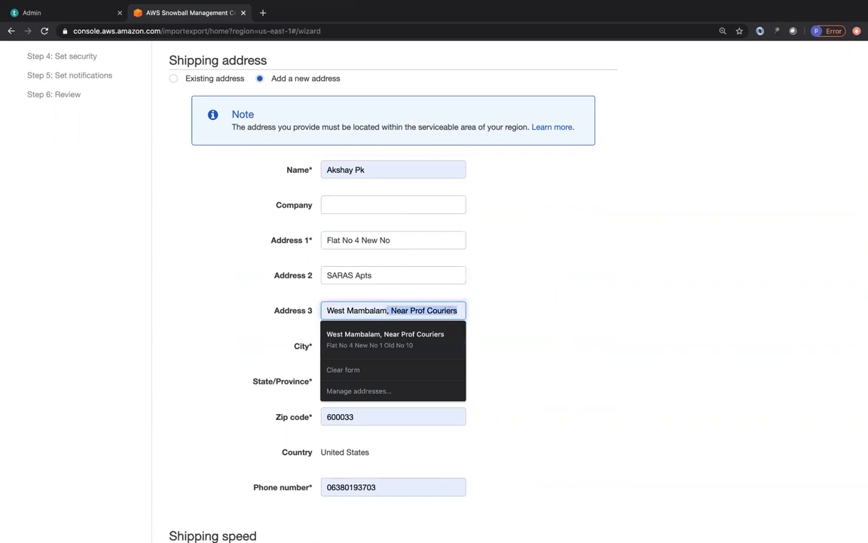
{"action": "key", "text": "BackSpace"}
{"action": "left_click", "coordinate": [553, 278]}
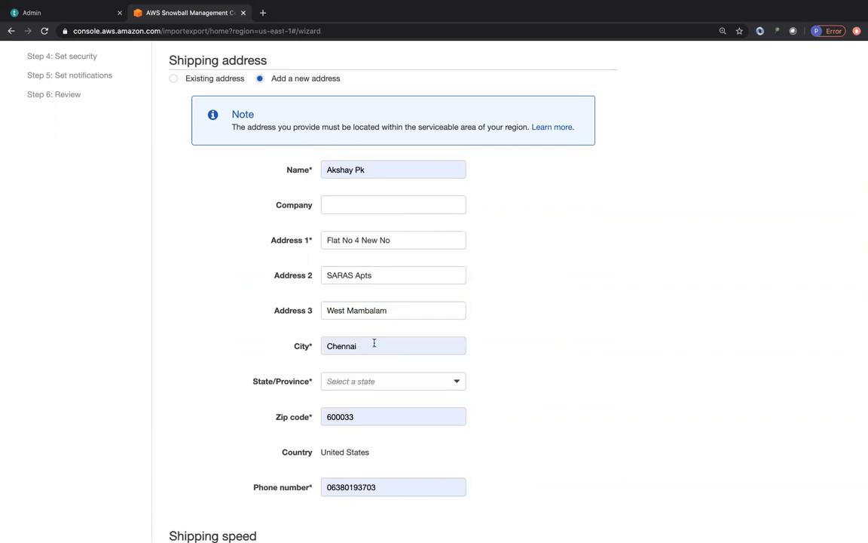
Step: Set the shipping address state to South Carolina (SC)
{"action": "scroll", "coordinate": [373, 343], "scroll_direction": "down", "scroll_amount": 2}
{"action": "left_click", "coordinate": [376, 304]}
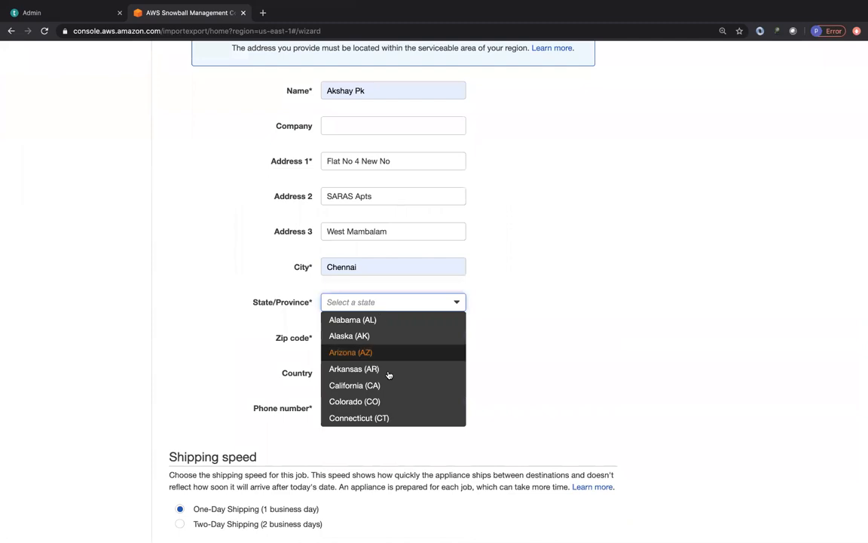
{"action": "scroll", "coordinate": [373, 387], "scroll_direction": "down", "scroll_amount": 5}
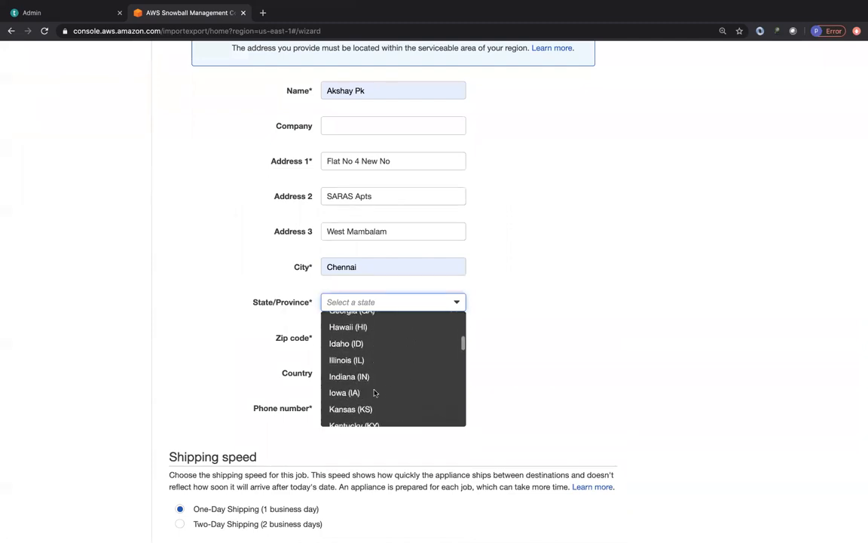
{"action": "scroll", "coordinate": [375, 392], "scroll_direction": "down", "scroll_amount": 2}
{"action": "scroll", "coordinate": [375, 391], "scroll_direction": "down", "scroll_amount": 4}
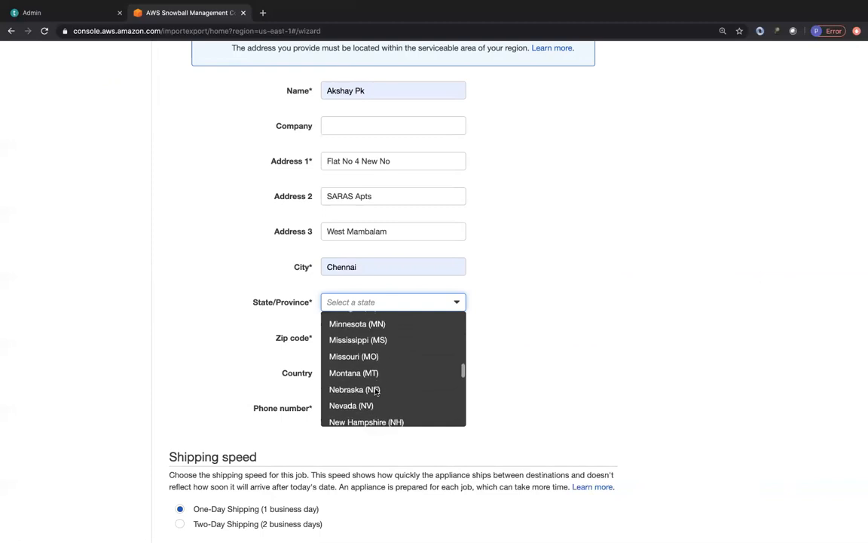
{"action": "scroll", "coordinate": [375, 391], "scroll_direction": "down", "scroll_amount": 2}
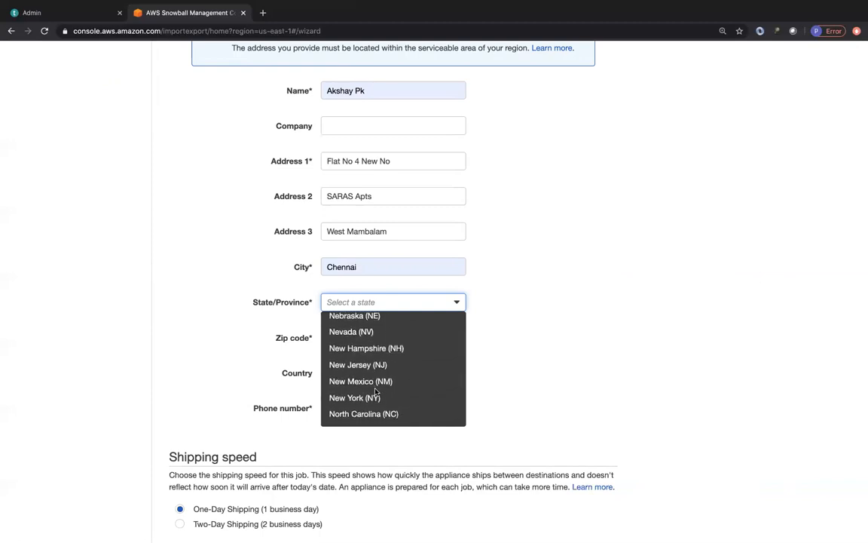
{"action": "scroll", "coordinate": [375, 391], "scroll_direction": "down", "scroll_amount": 5}
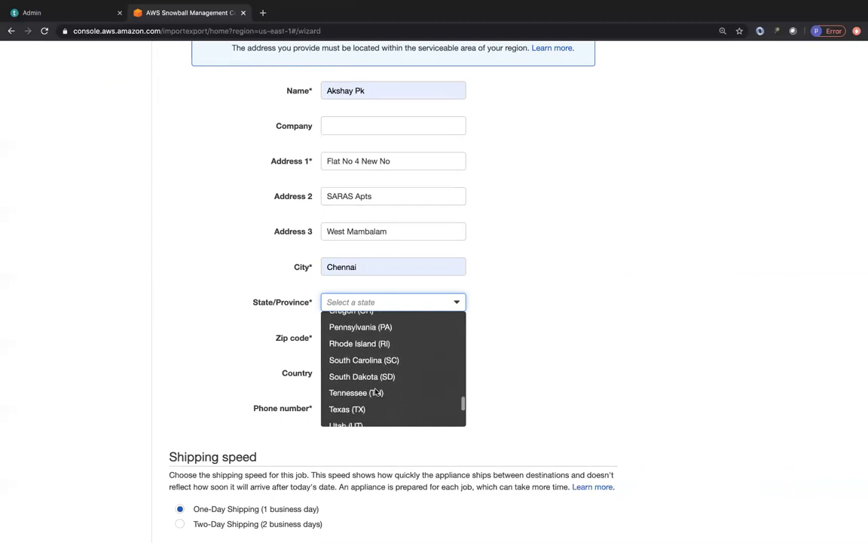
{"action": "left_click", "coordinate": [366, 360]}
Step: Remove the leading zero from the phone number and continue to the job details with One-Day Shipping kept
{"action": "scroll", "coordinate": [277, 333], "scroll_direction": "down", "scroll_amount": 1}
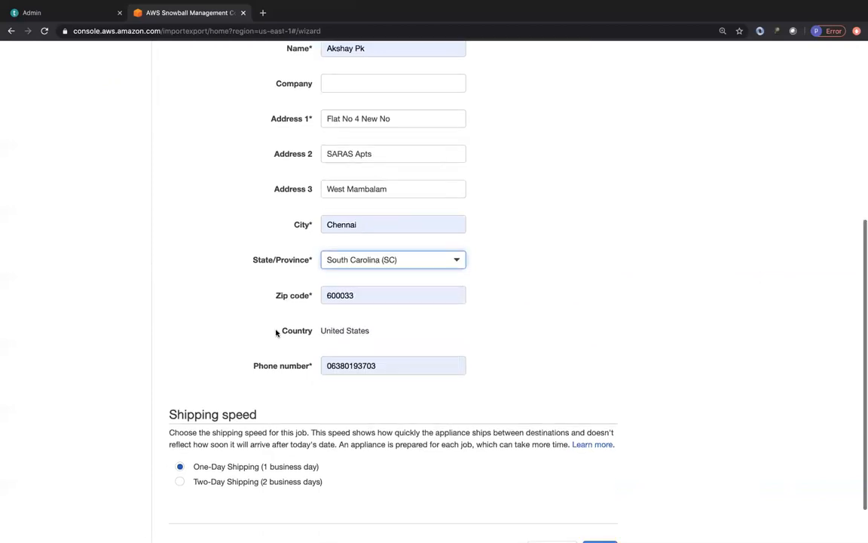
{"action": "double_click", "coordinate": [354, 292]}
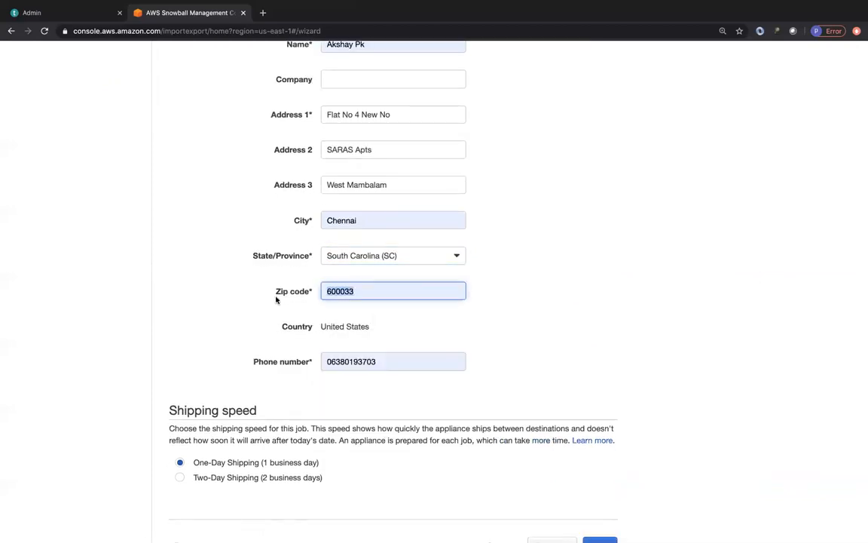
{"action": "left_click", "coordinate": [328, 361]}
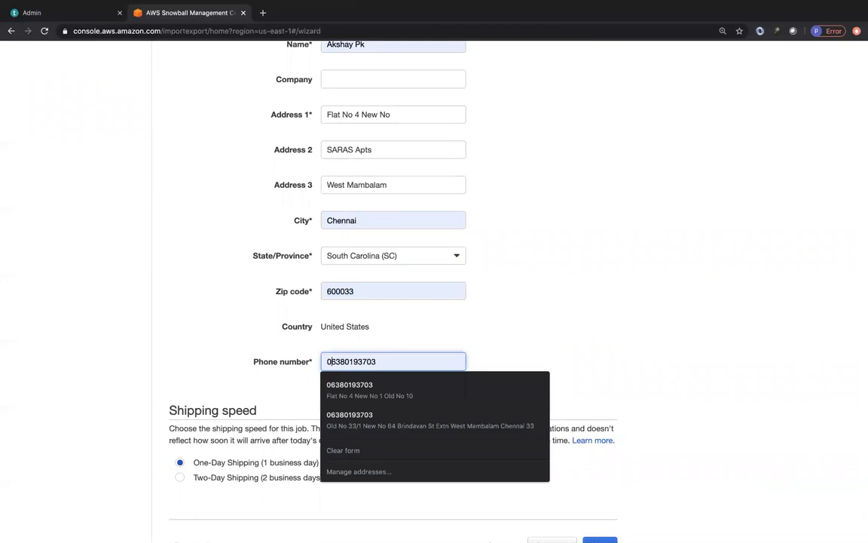
{"action": "key", "text": "BackSpace"}
{"action": "scroll", "coordinate": [214, 303], "scroll_direction": "up", "scroll_amount": 4}
{"action": "scroll", "coordinate": [214, 302], "scroll_direction": "down", "scroll_amount": 5}
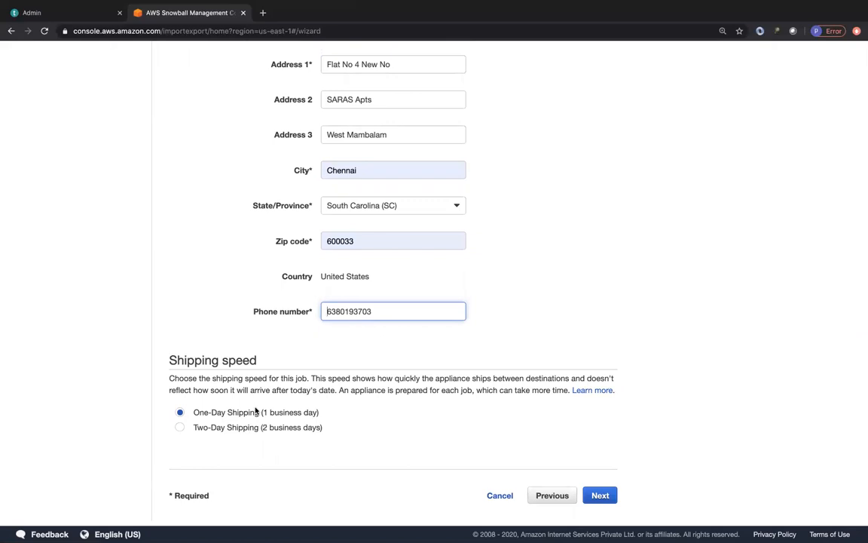
{"action": "left_click", "coordinate": [601, 495]}
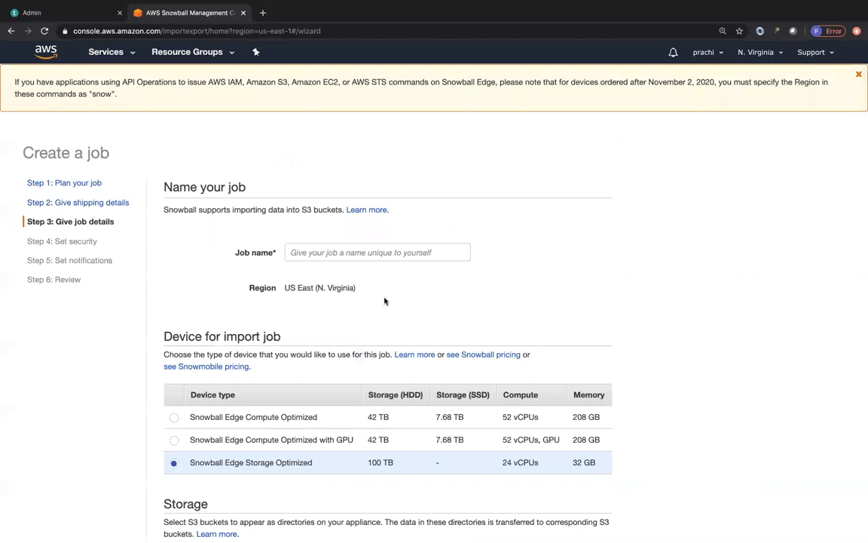
Step: Create a new S3 bucket named mys3snowballimportjob as the storage bucket for the import job
{"action": "scroll", "coordinate": [384, 300], "scroll_direction": "down", "scroll_amount": 3}
{"action": "scroll", "coordinate": [384, 300], "scroll_direction": "down", "scroll_amount": 1}
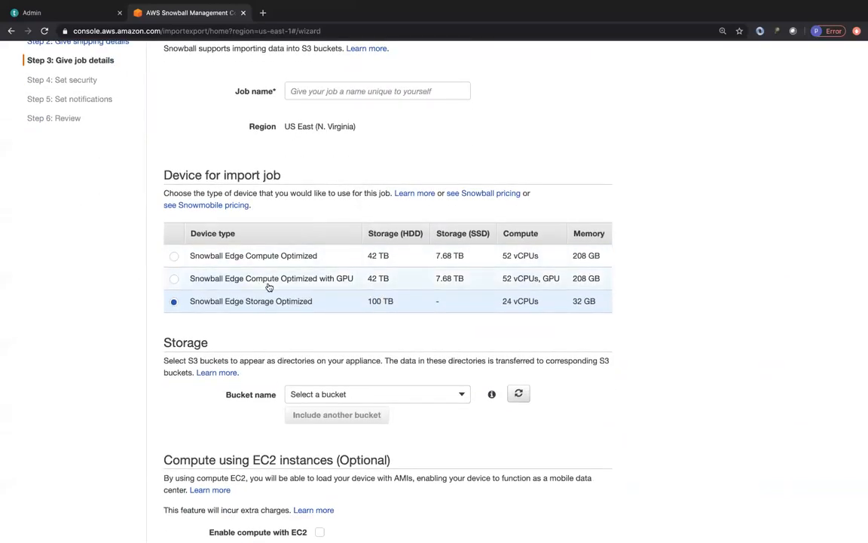
{"action": "scroll", "coordinate": [606, 210], "scroll_direction": "up", "scroll_amount": 4}
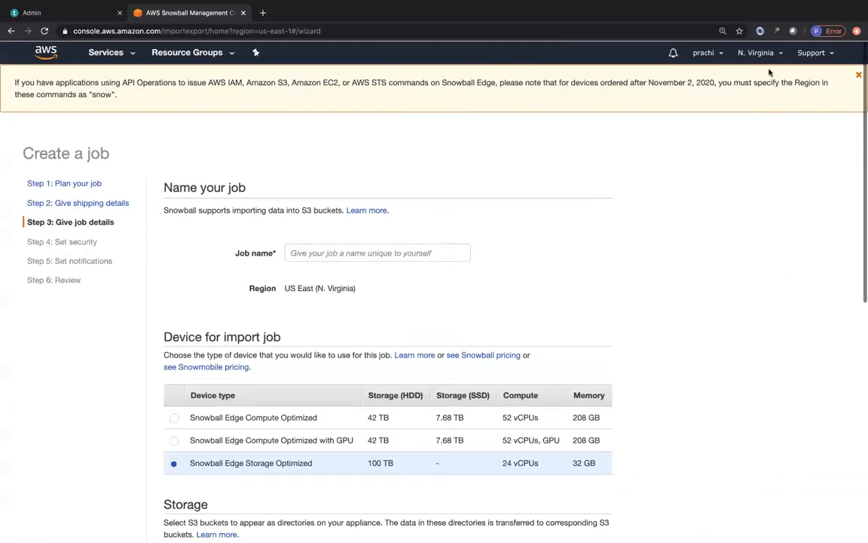
{"action": "scroll", "coordinate": [497, 320], "scroll_direction": "down", "scroll_amount": 3}
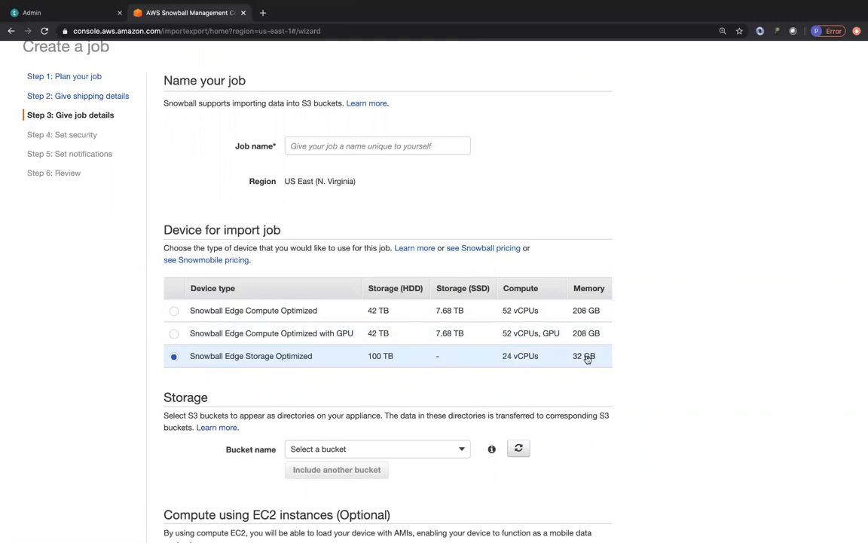
{"action": "scroll", "coordinate": [397, 386], "scroll_direction": "down", "scroll_amount": 2}
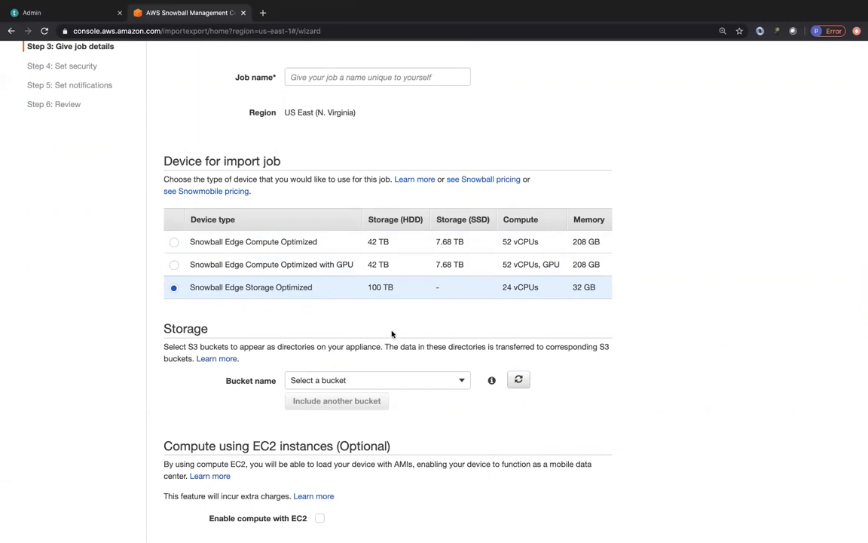
{"action": "scroll", "coordinate": [416, 343], "scroll_direction": "down", "scroll_amount": 2}
{"action": "left_click", "coordinate": [424, 298]}
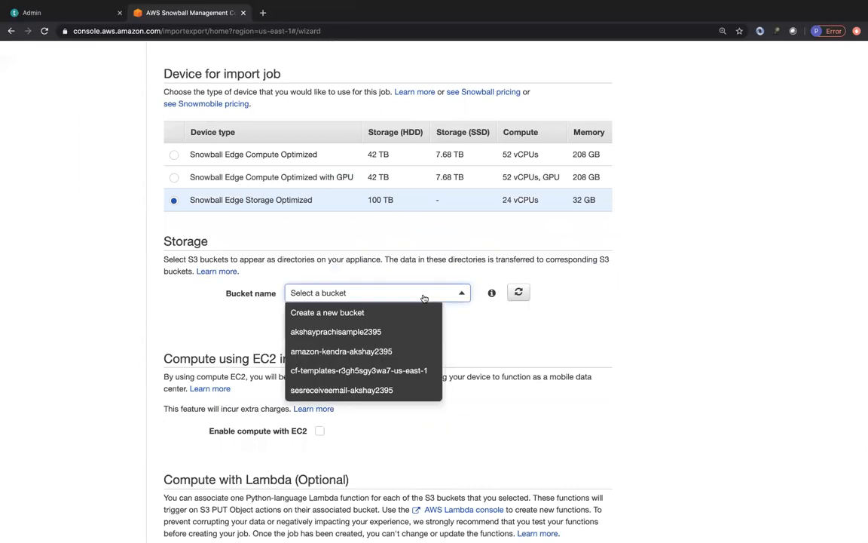
{"action": "left_click", "coordinate": [385, 311]}
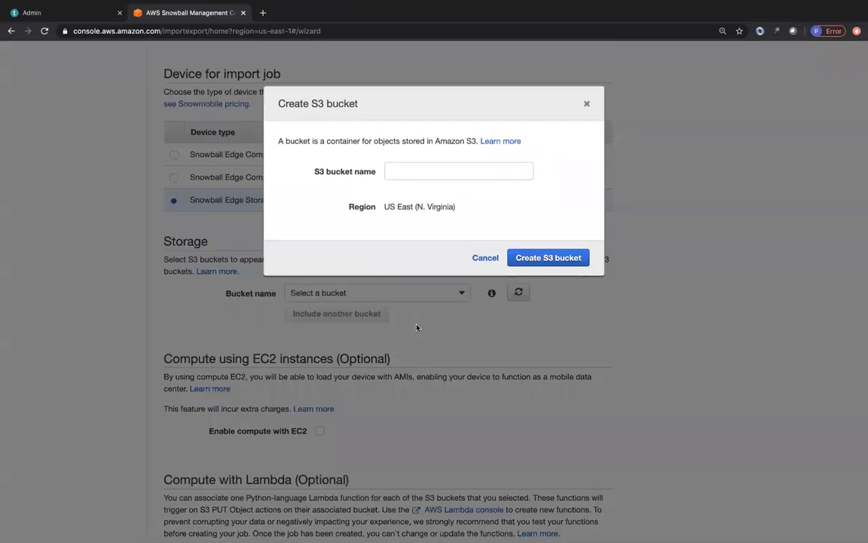
{"action": "left_click", "coordinate": [408, 174]}
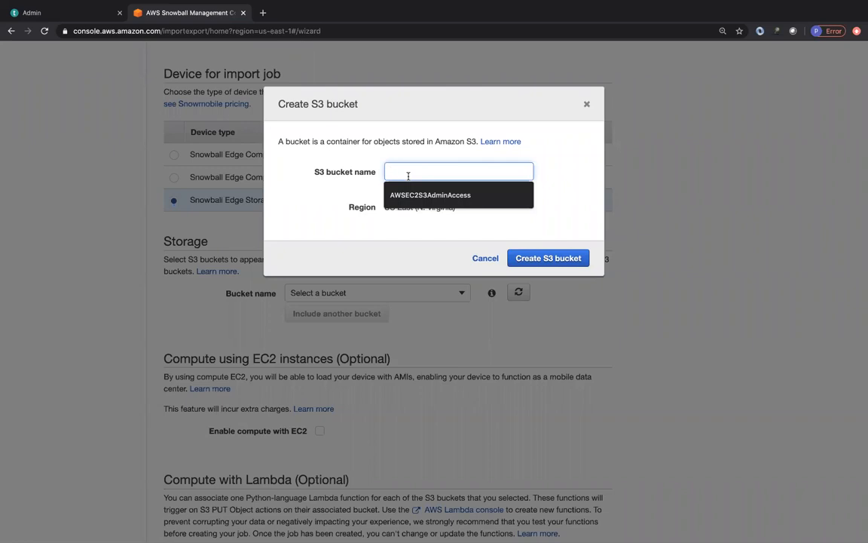
{"action": "type", "text": "mys3sn"}
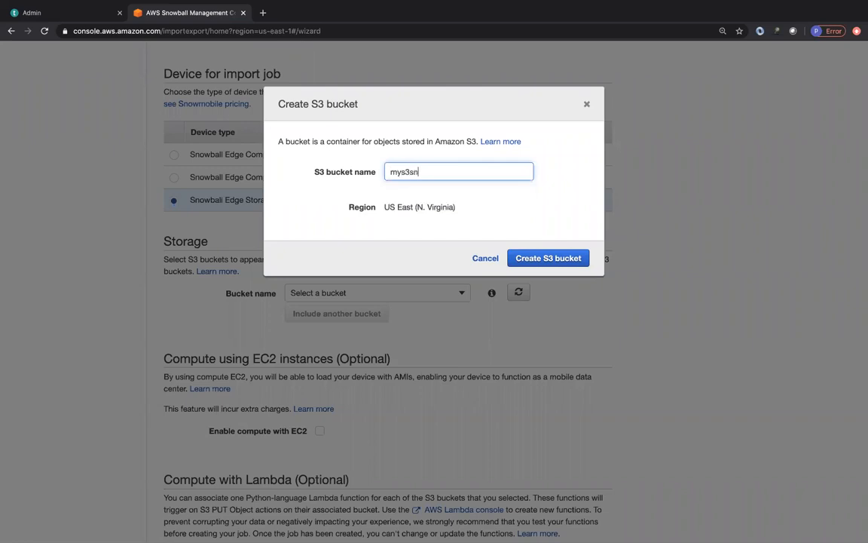
{"action": "type", "text": "owballimportjob"}
{"action": "left_click", "coordinate": [527, 256]}
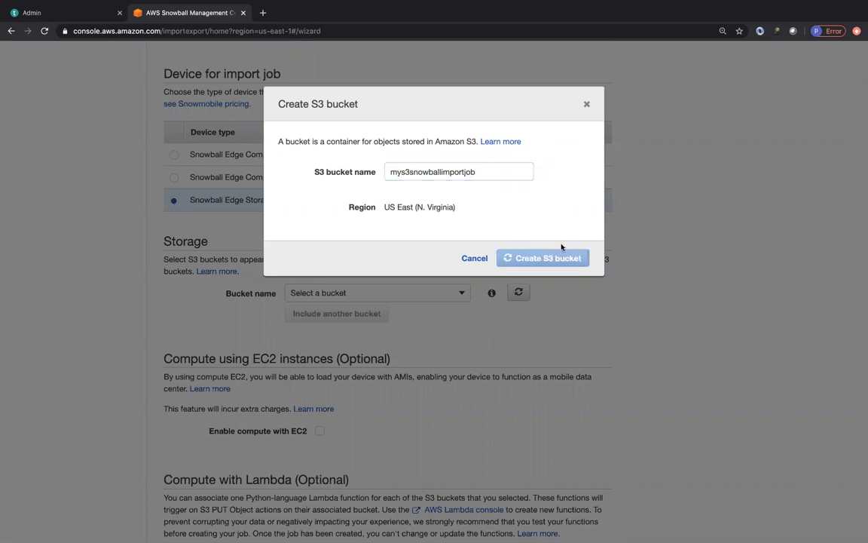
Step: Review the device, storage and optional EC2 and Lambda compute settings, and return to the job name field
{"action": "scroll", "coordinate": [332, 351], "scroll_direction": "down", "scroll_amount": 5}
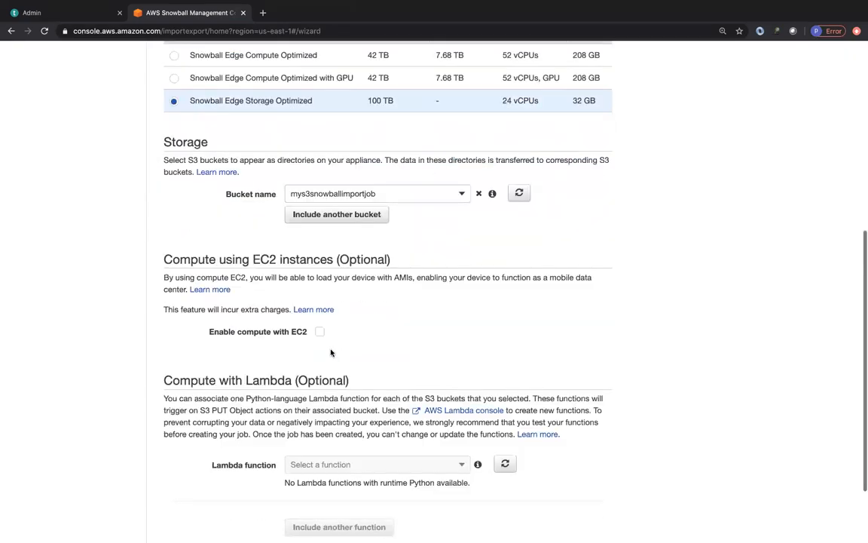
{"action": "scroll", "coordinate": [330, 352], "scroll_direction": "up", "scroll_amount": 7}
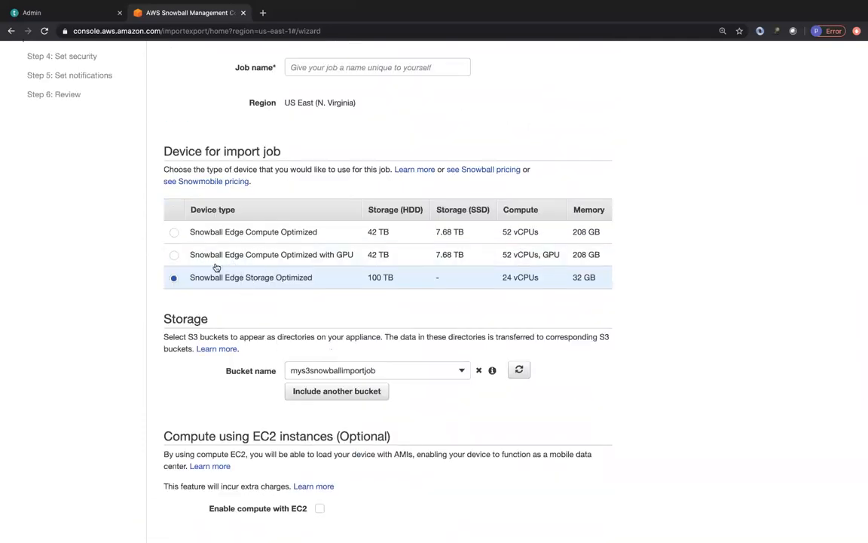
{"action": "scroll", "coordinate": [242, 381], "scroll_direction": "down", "scroll_amount": 7}
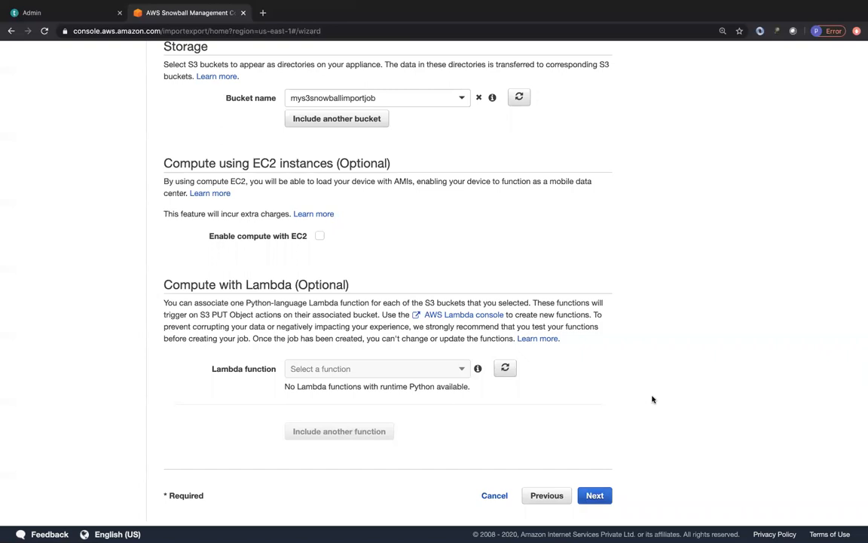
{"action": "scroll", "coordinate": [599, 407], "scroll_direction": "up", "scroll_amount": 5}
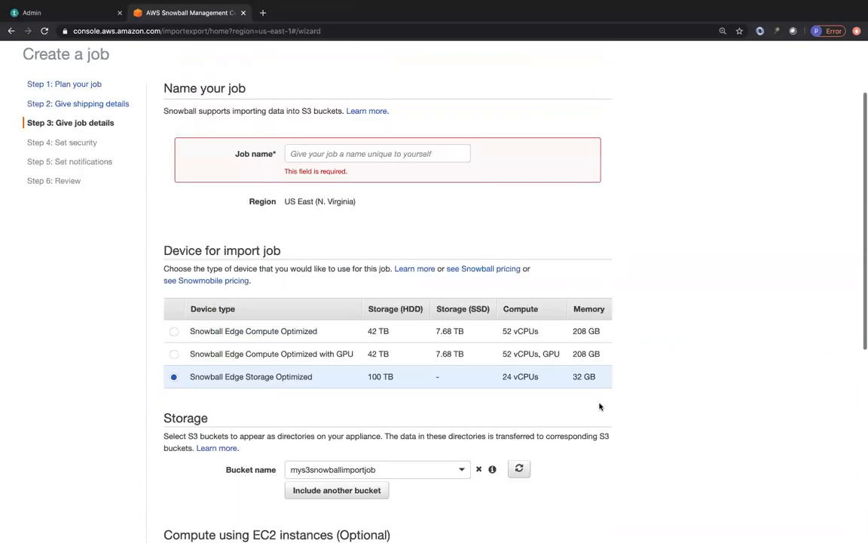
Step: Name the import job myimport and continue to the security settings
{"action": "scroll", "coordinate": [600, 407], "scroll_direction": "up", "scroll_amount": 1}
{"action": "left_click", "coordinate": [319, 224]}
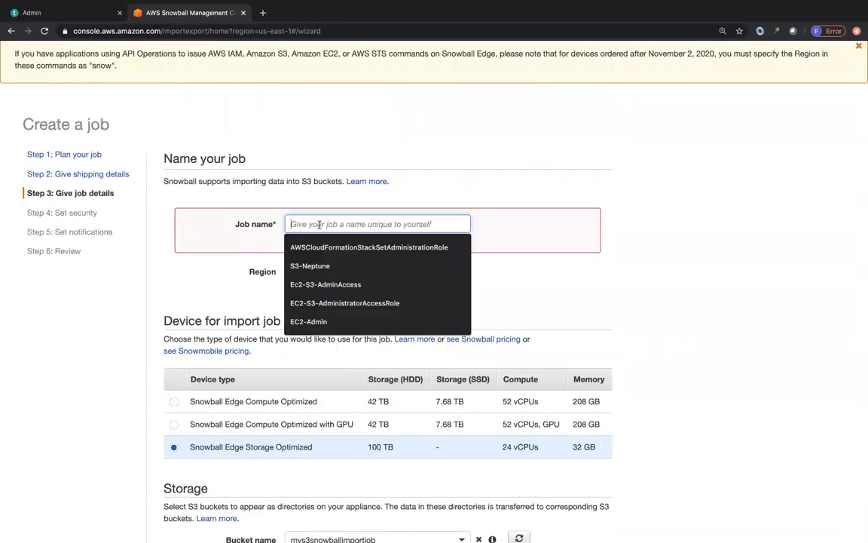
{"action": "type", "text": "myimport"}
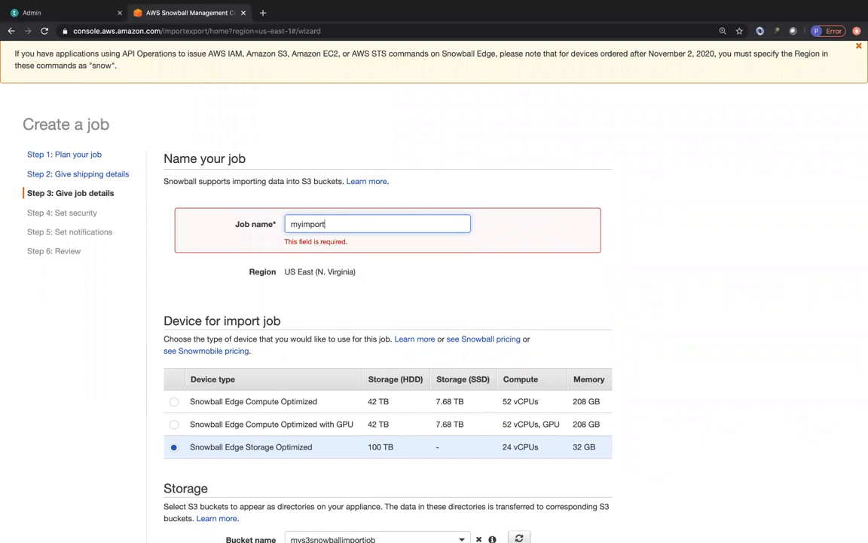
{"action": "scroll", "coordinate": [595, 452], "scroll_direction": "down", "scroll_amount": 5}
{"action": "left_click", "coordinate": [595, 492]}
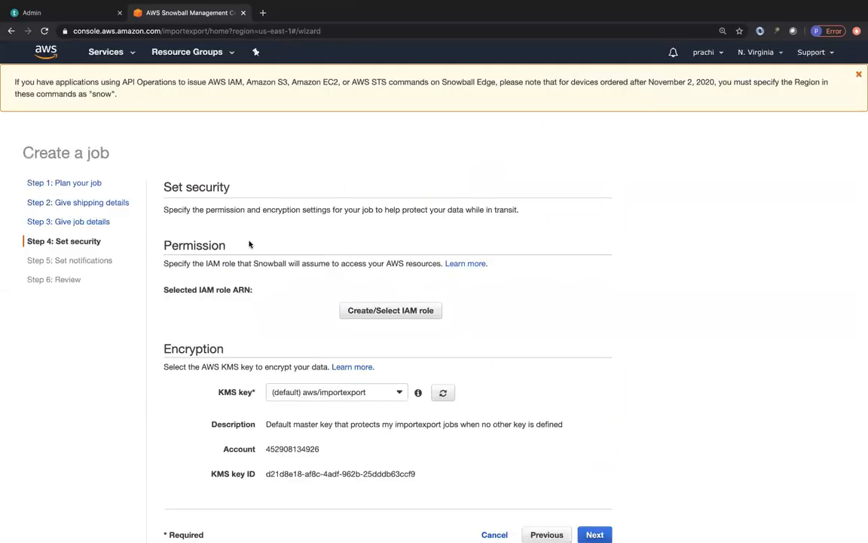
Step: Inspect the policy document of the snowball-import-s3-only-role IAM role with a new role policy, and allow Snowball to use it
{"action": "scroll", "coordinate": [286, 296], "scroll_direction": "down", "scroll_amount": 1}
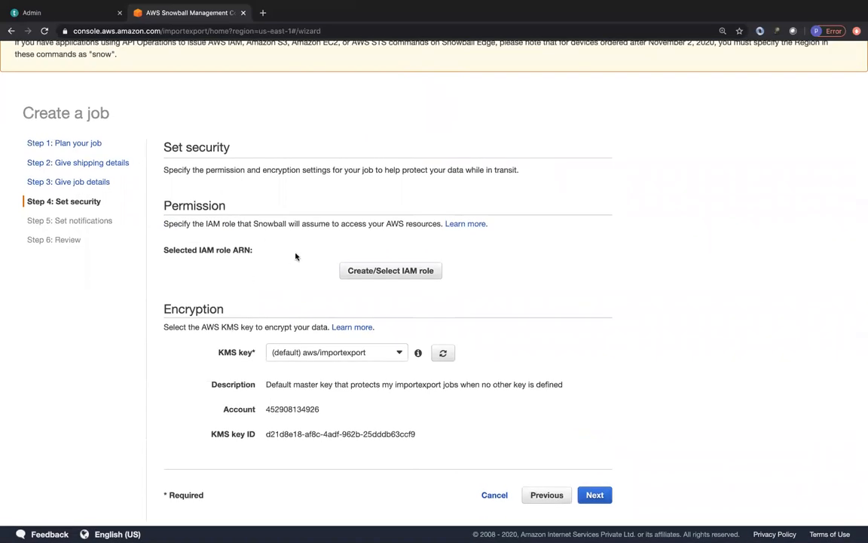
{"action": "left_click", "coordinate": [363, 276]}
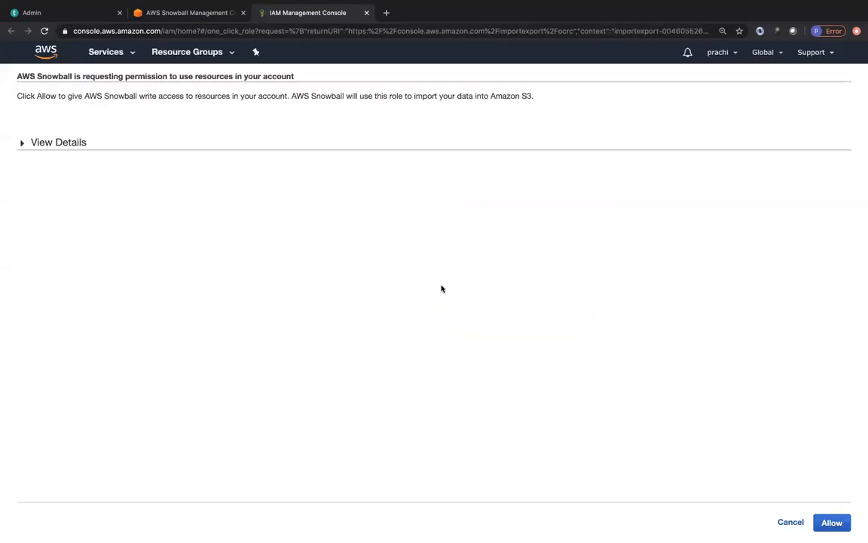
{"action": "left_click", "coordinate": [47, 141]}
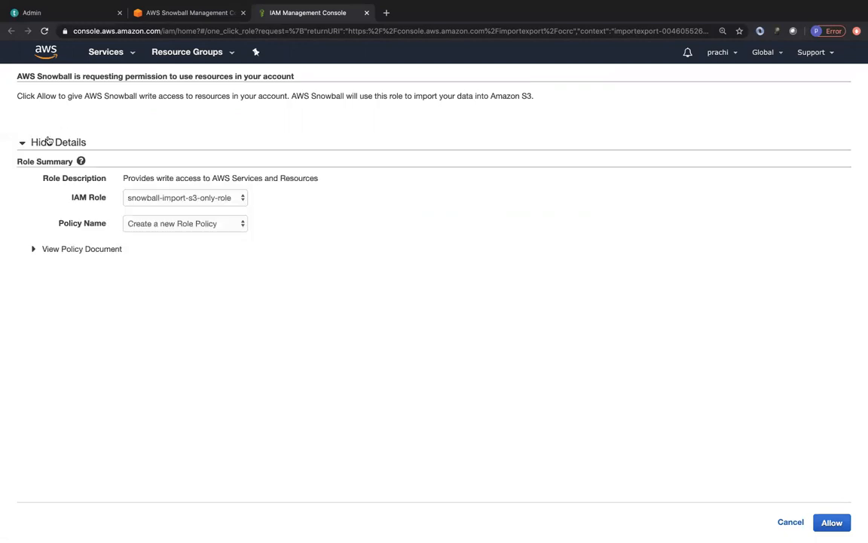
{"action": "left_click", "coordinate": [76, 249]}
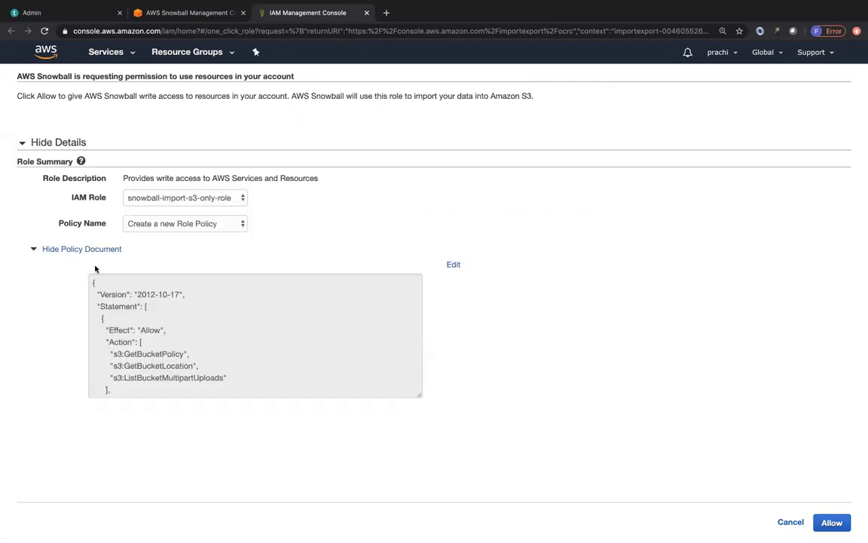
{"action": "scroll", "coordinate": [163, 345], "scroll_direction": "down", "scroll_amount": 2}
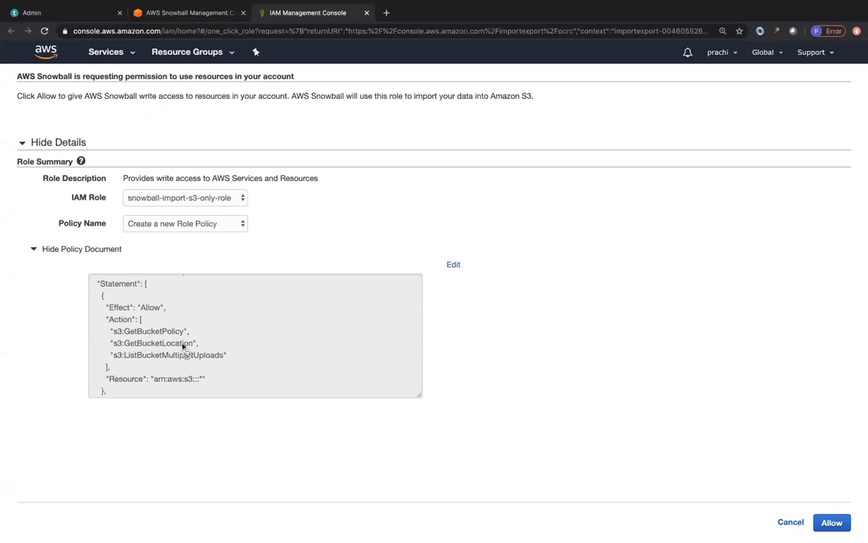
{"action": "scroll", "coordinate": [213, 362], "scroll_direction": "down", "scroll_amount": 4}
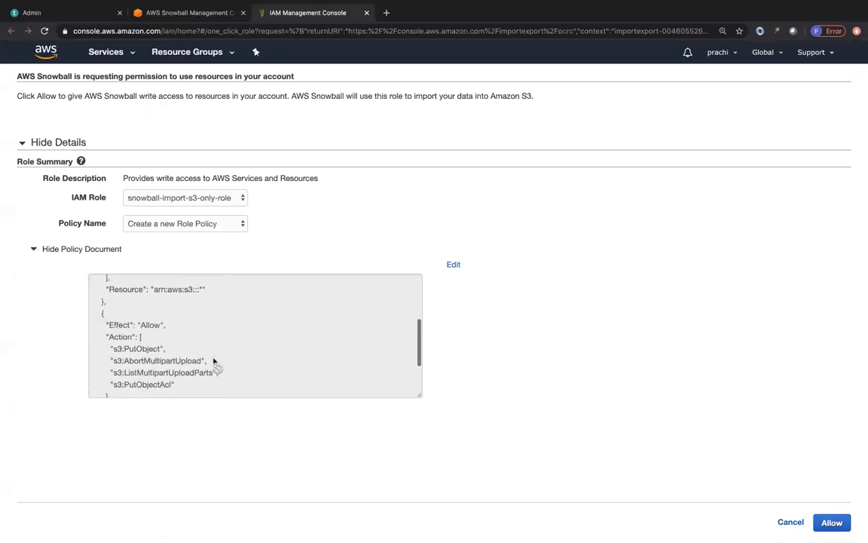
{"action": "scroll", "coordinate": [141, 349], "scroll_direction": "down", "scroll_amount": 1}
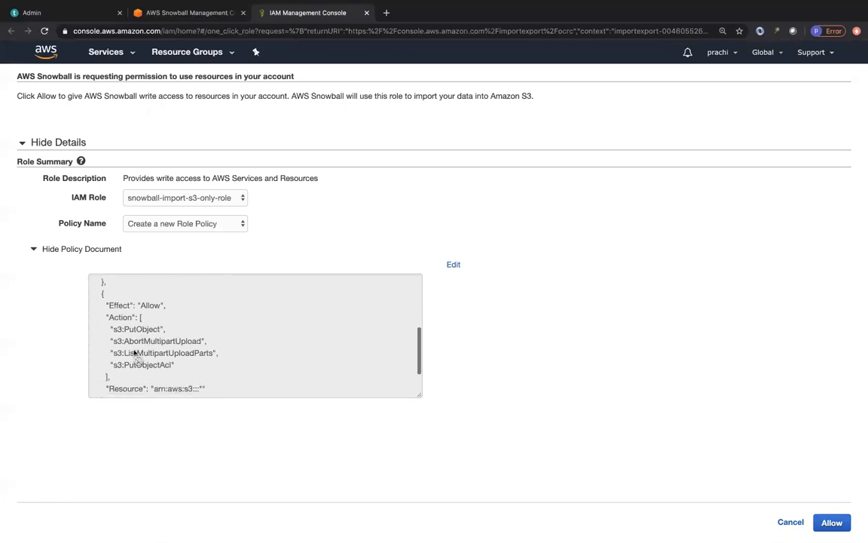
{"action": "scroll", "coordinate": [213, 342], "scroll_direction": "down", "scroll_amount": 2}
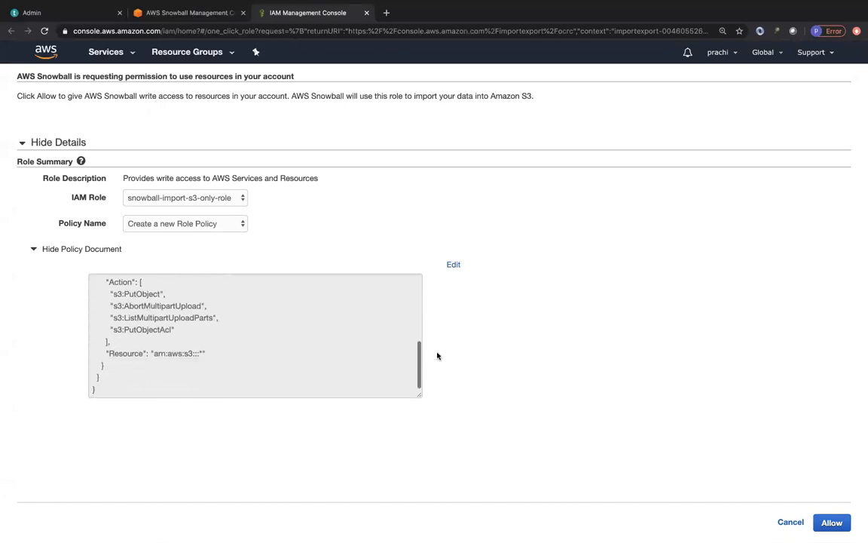
{"action": "left_click", "coordinate": [830, 521]}
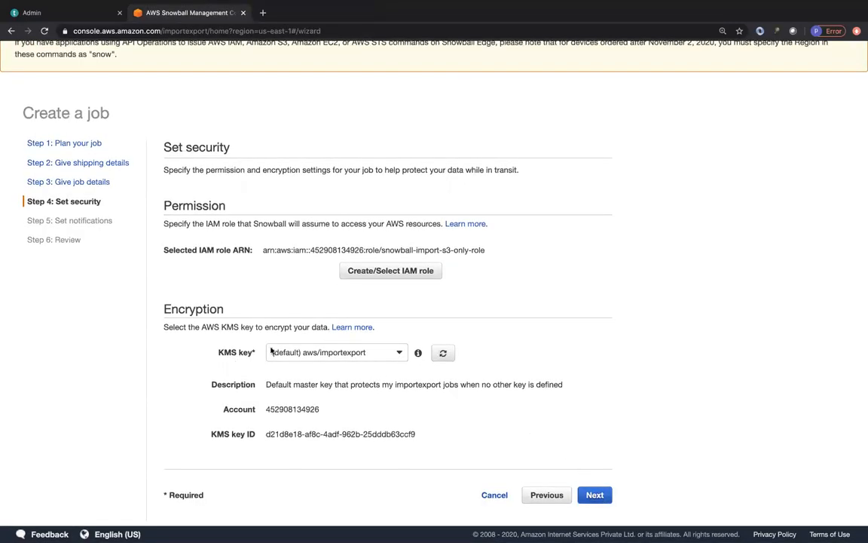
Step: Keep the default aws/importexport KMS key for encryption and continue to the notification settings
{"action": "left_click", "coordinate": [380, 351]}
{"action": "left_click", "coordinate": [442, 380]}
{"action": "left_click", "coordinate": [594, 494]}
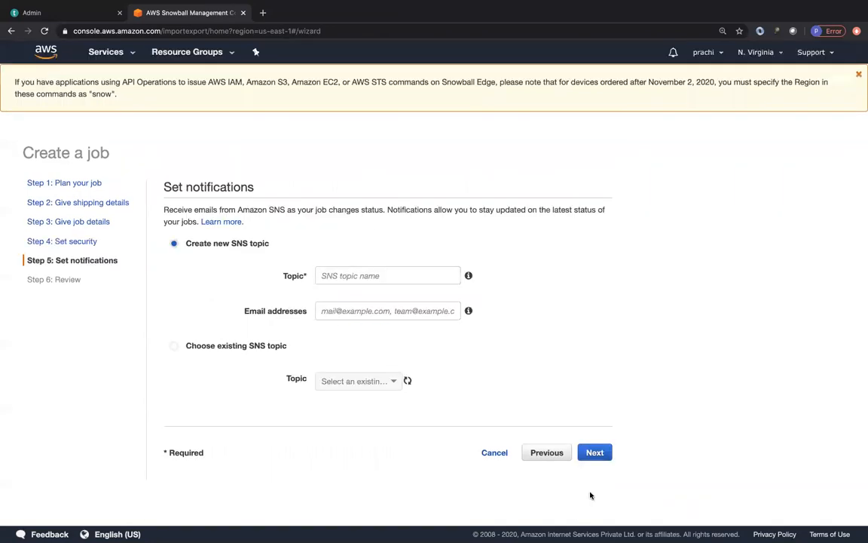
Step: Create a new SNS topic named mysnowballjob, enter the notification e-mail address, and continue to the review
{"action": "left_click", "coordinate": [357, 276]}
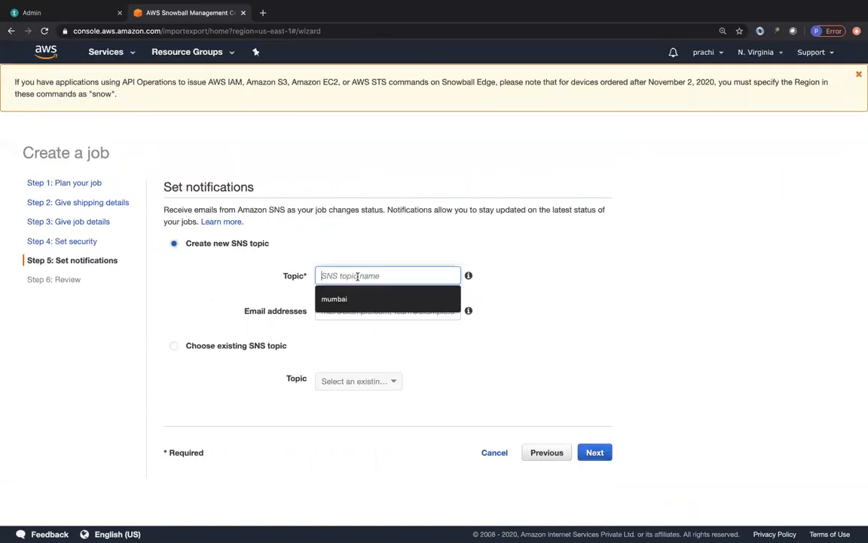
{"action": "type", "text": "mysn"}
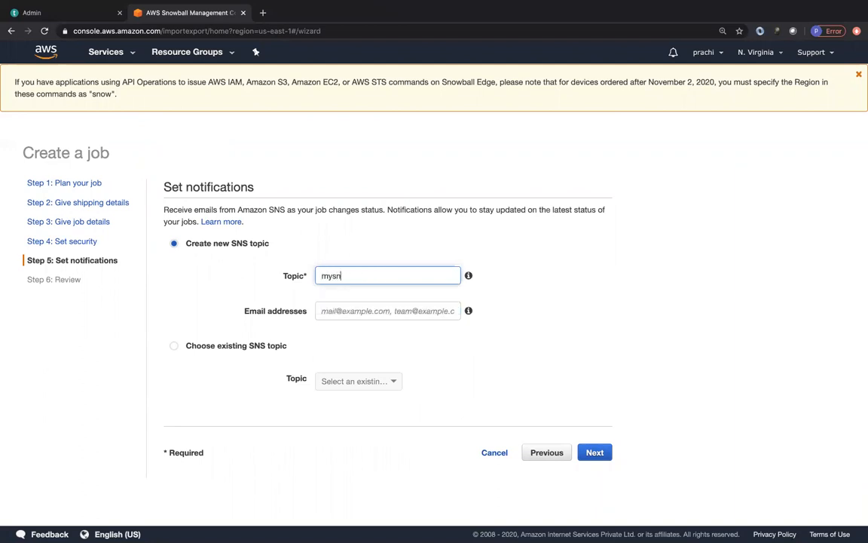
{"action": "type", "text": "owballjob"}
{"action": "left_click", "coordinate": [355, 308]}
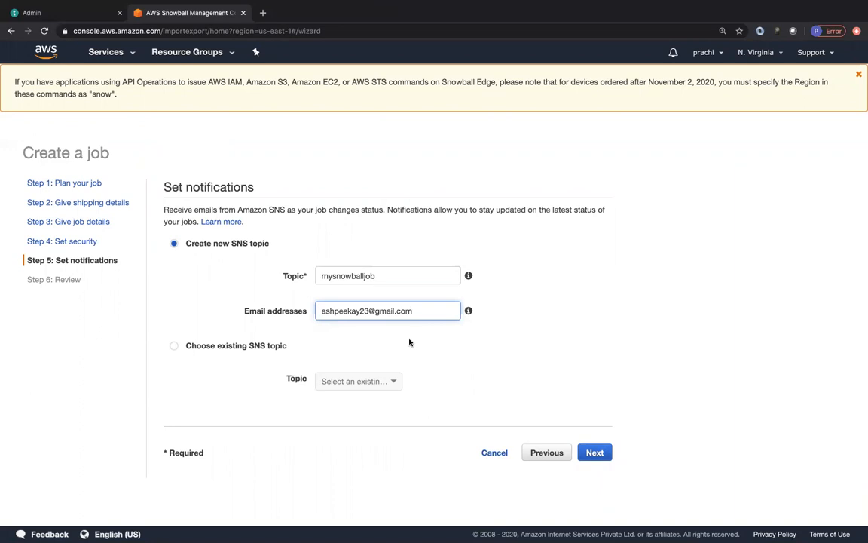
{"action": "left_click", "coordinate": [595, 452]}
Step: Review the shipping, job and security details of the job order and create the job
{"action": "scroll", "coordinate": [545, 440], "scroll_direction": "down", "scroll_amount": 3}
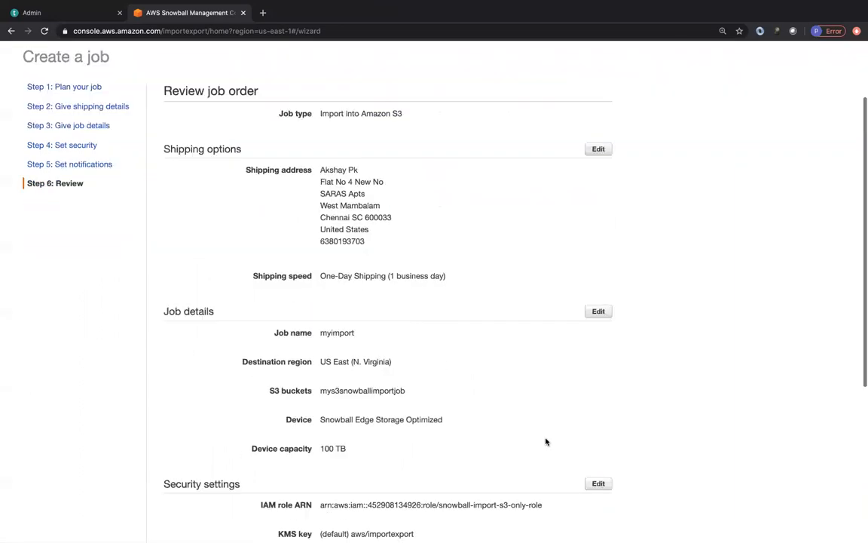
{"action": "scroll", "coordinate": [545, 442], "scroll_direction": "down", "scroll_amount": 5}
{"action": "left_click", "coordinate": [581, 494]}
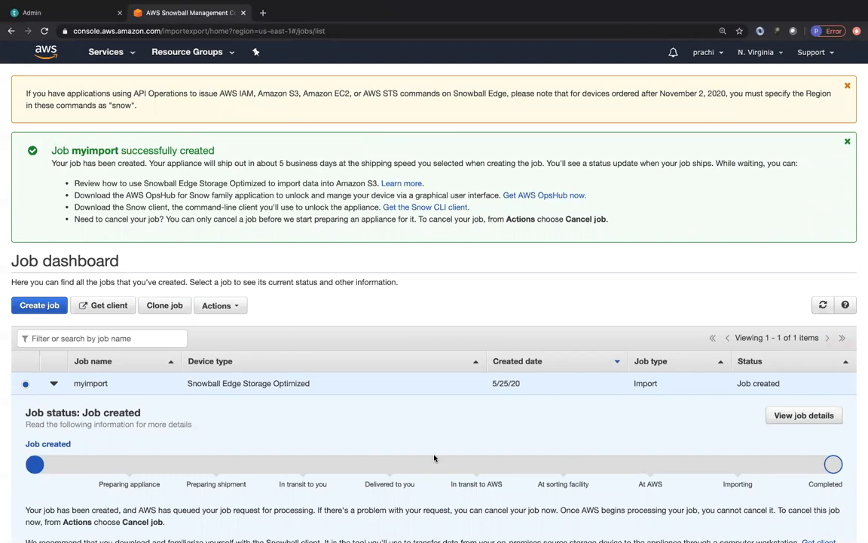
Step: Cancel the myimport job permanently, entering its job name as confirmation
{"action": "left_click", "coordinate": [220, 306]}
{"action": "left_click", "coordinate": [230, 324]}
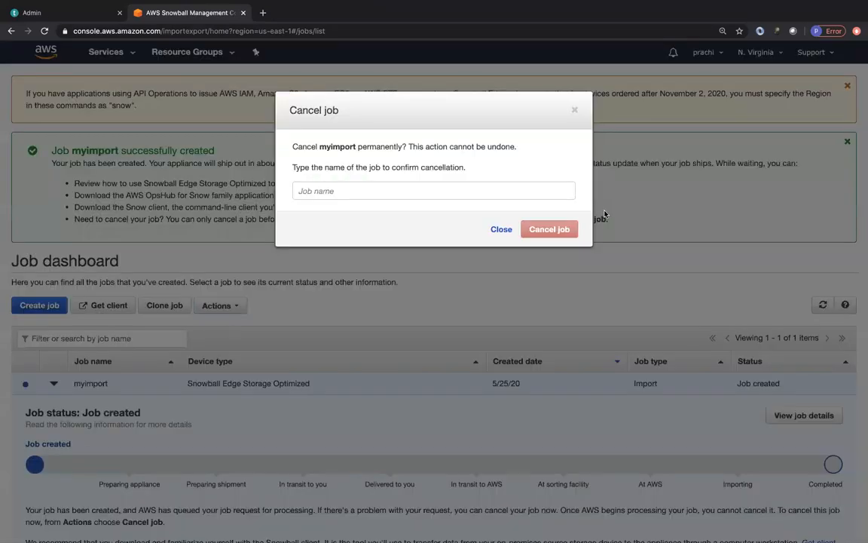
{"action": "left_click", "coordinate": [387, 191]}
{"action": "double_click", "coordinate": [329, 146]}
{"action": "key", "text": "super+c"}
{"action": "left_click", "coordinate": [326, 190]}
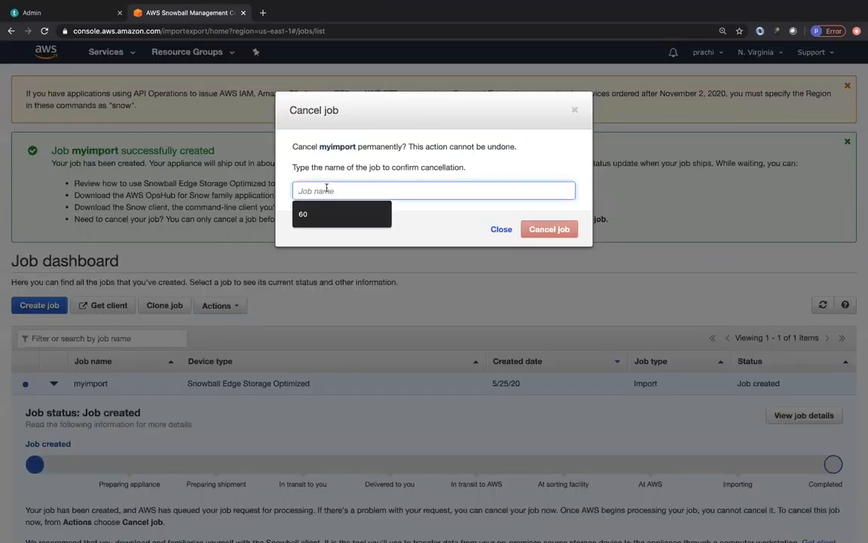
{"action": "key", "text": "super+v"}
{"action": "left_click", "coordinate": [547, 230]}
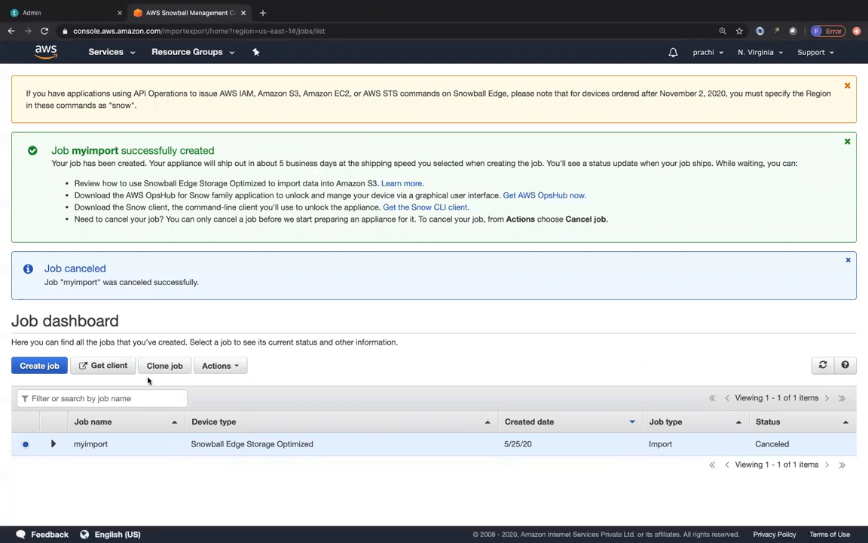
Step: Open the Snowball client resources, look over the AWS OpsHub download options, and return to the job dashboard
{"action": "left_click", "coordinate": [97, 366]}
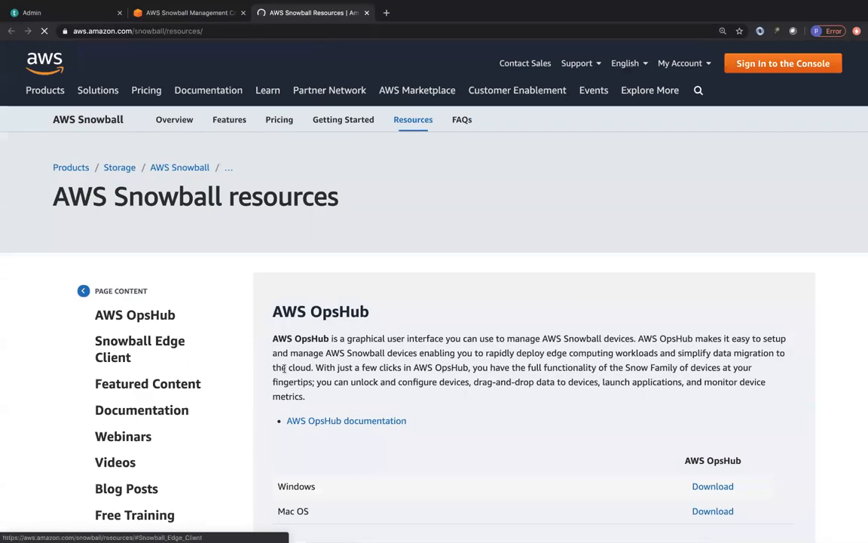
{"action": "scroll", "coordinate": [348, 381], "scroll_direction": "down", "scroll_amount": 3}
{"action": "scroll", "coordinate": [377, 354], "scroll_direction": "down", "scroll_amount": 1}
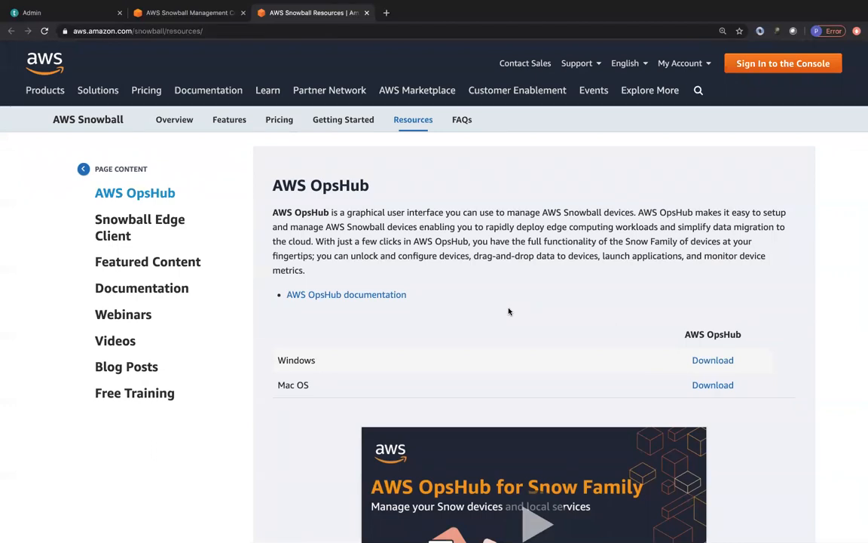
{"action": "left_click", "coordinate": [198, 13]}
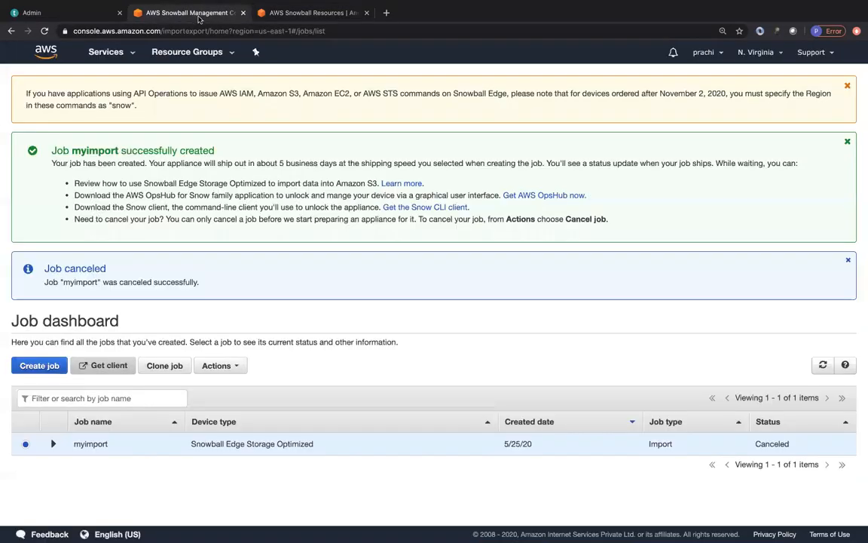